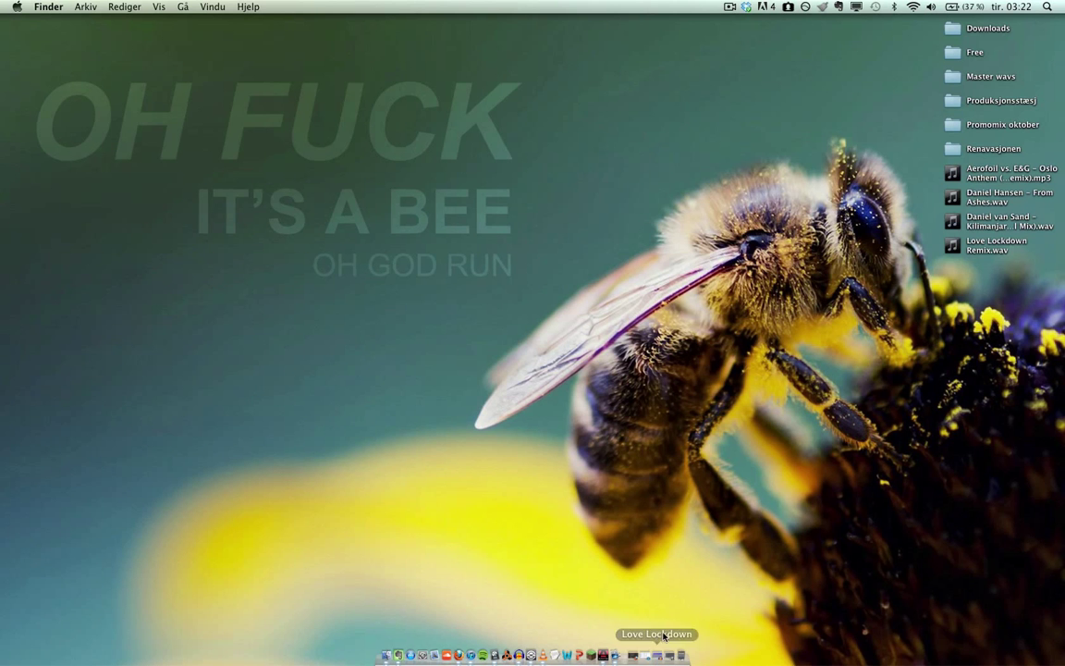
Step: Switch to the Logic Pro project and play back the Exposure audio across the eight-bar cycle
{"action": "left_click", "coordinate": [670, 658]}
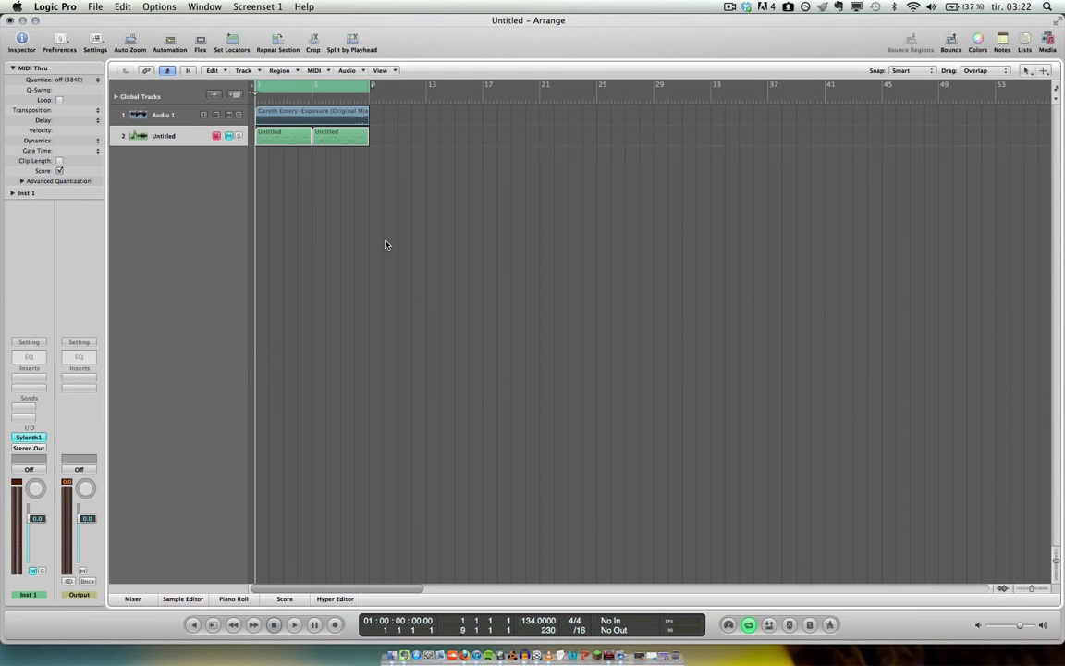
{"action": "key", "text": "space"}
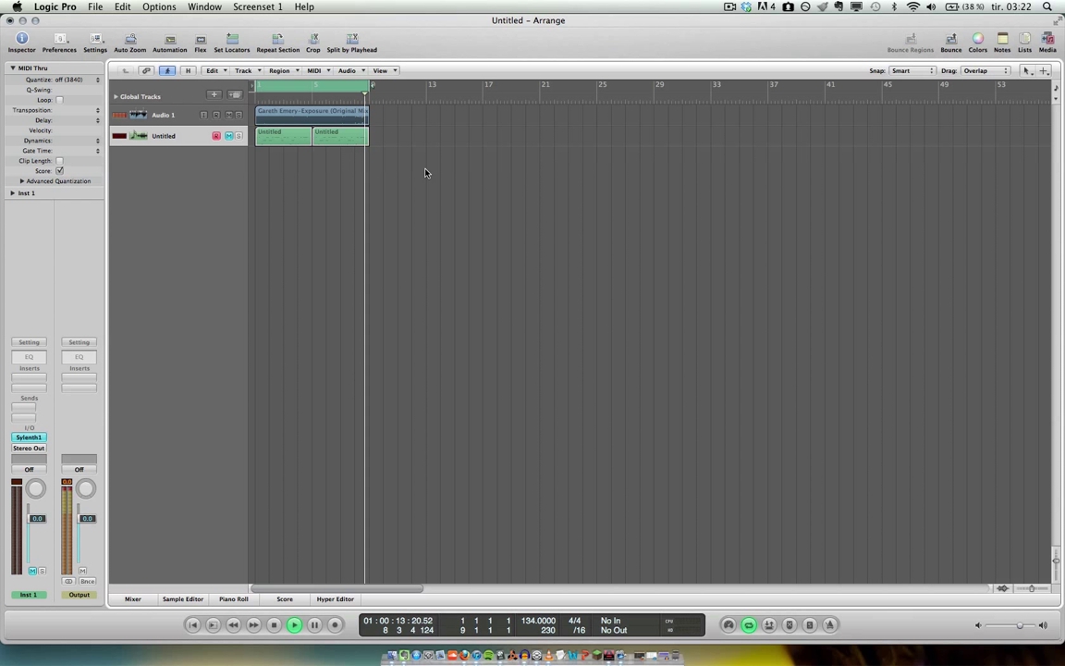
{"action": "key", "text": "space"}
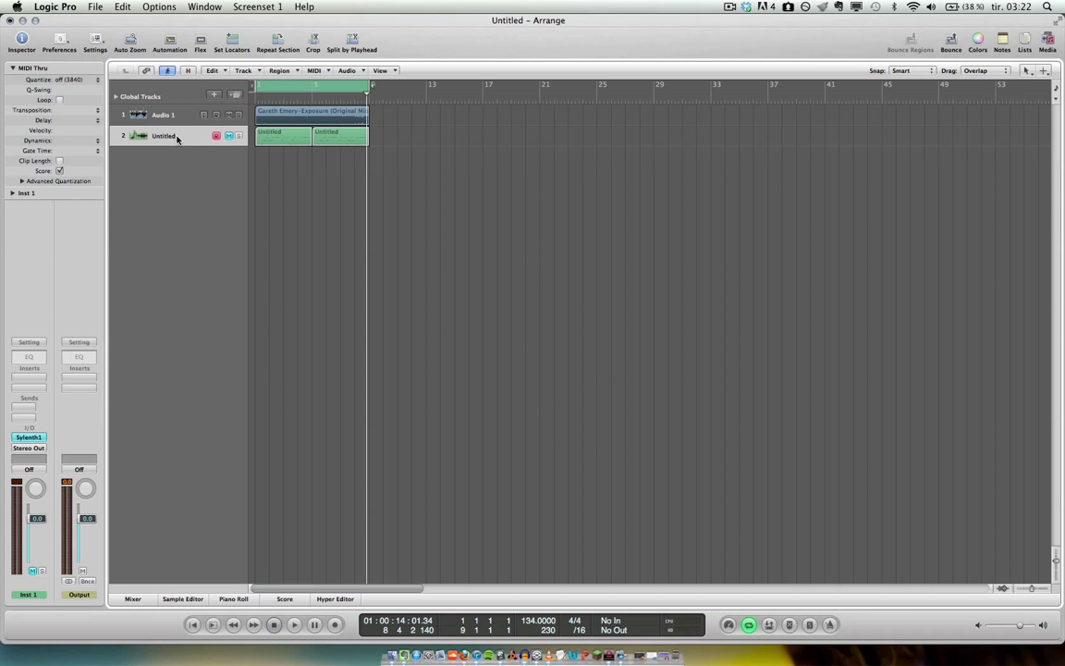
Step: Unmute the instrument track and examine the melody notes of both its regions in the Piano Roll
{"action": "left_click", "coordinate": [180, 139]}
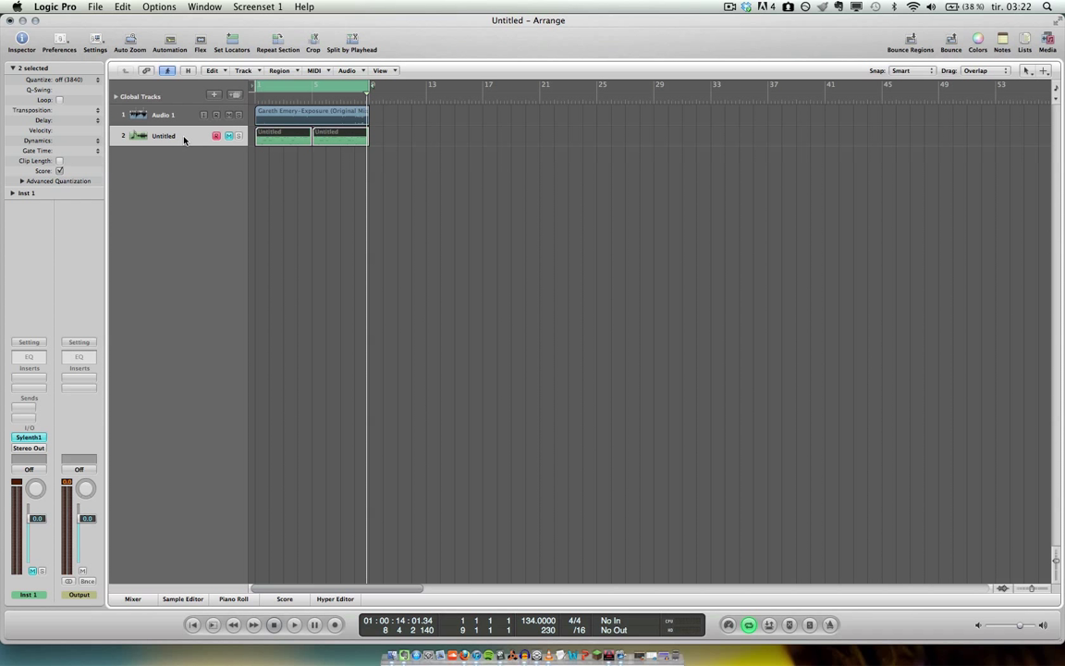
{"action": "left_click", "coordinate": [231, 137]}
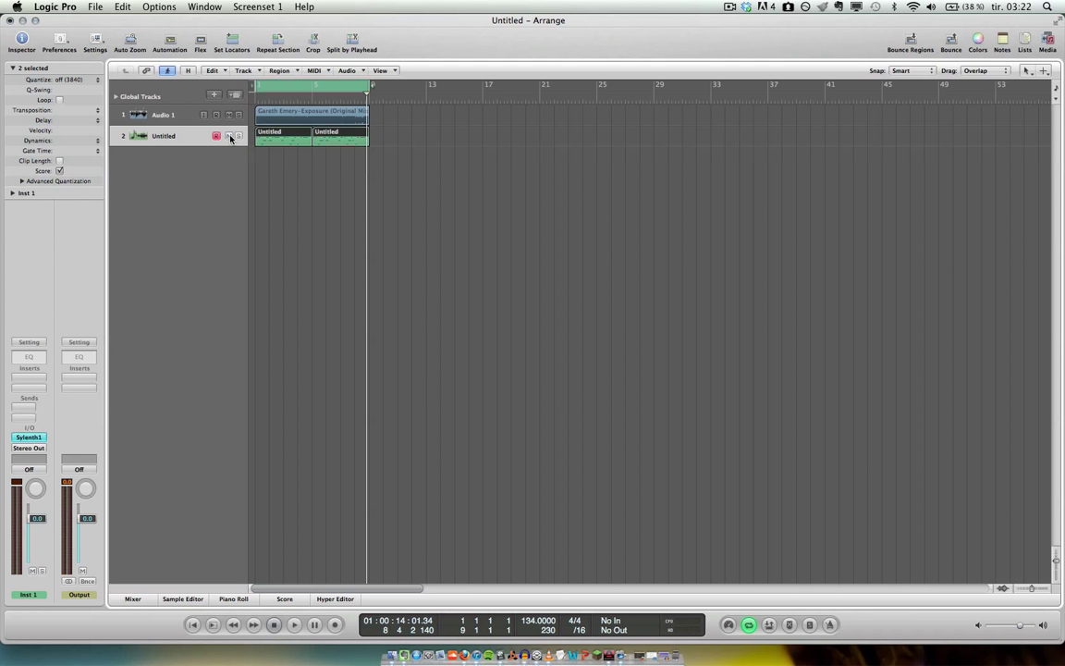
{"action": "left_click_drag", "start_coordinate": [421, 201], "coordinate": [288, 141]}
{"action": "key", "text": "p"}
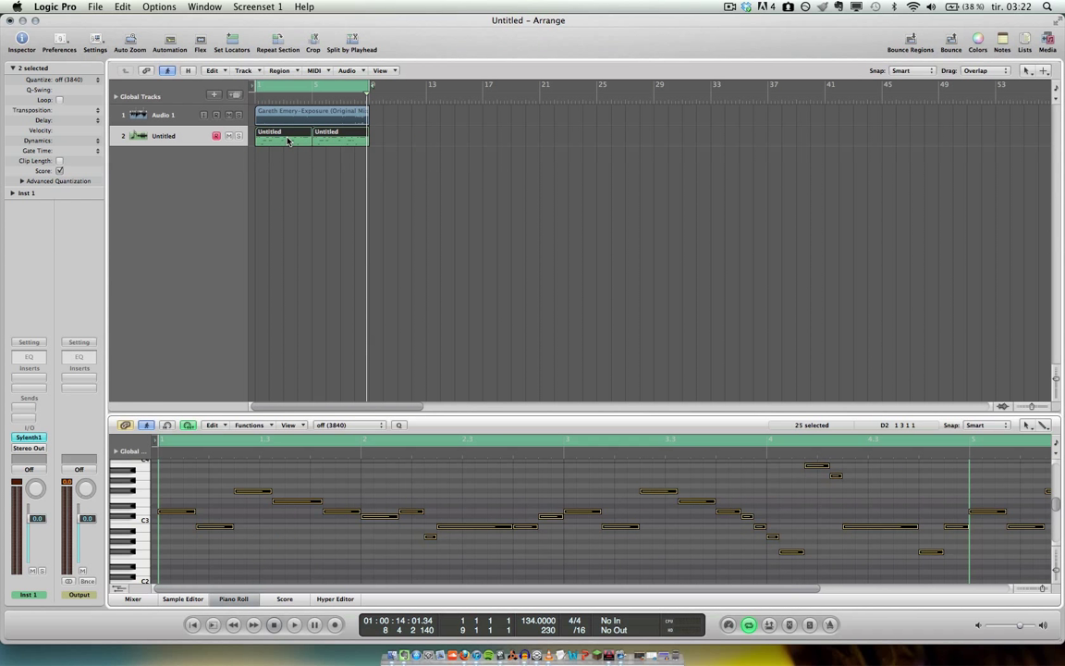
{"action": "left_click_drag", "start_coordinate": [382, 408], "coordinate": [382, 259]}
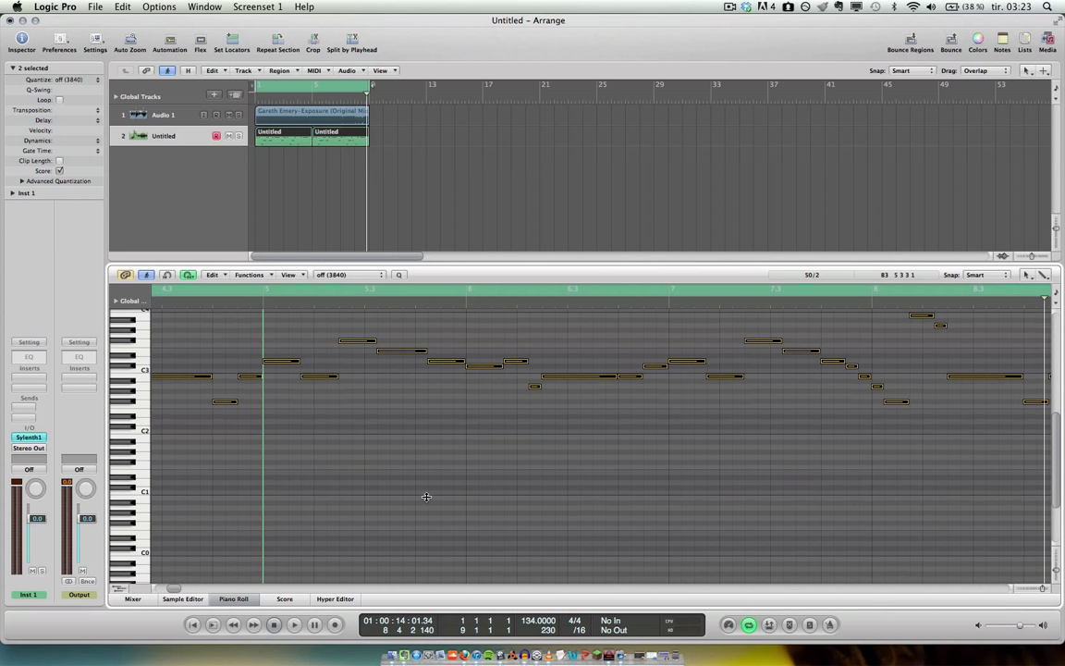
{"action": "scroll", "coordinate": [430, 509], "scroll_direction": "down", "scroll_amount": 5}
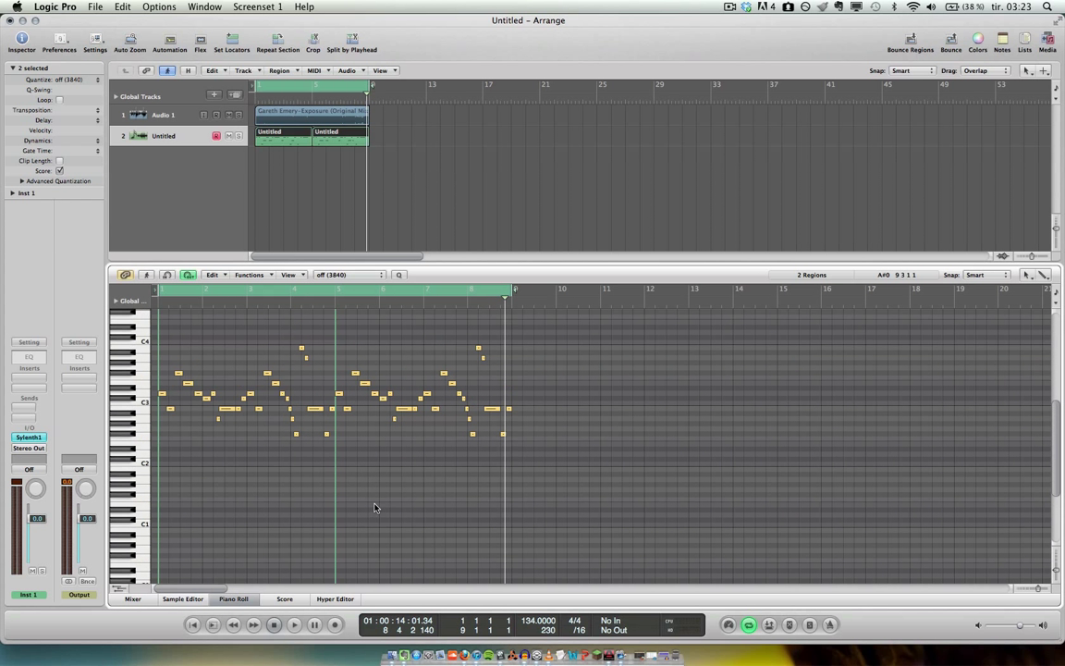
{"action": "key", "text": "p"}
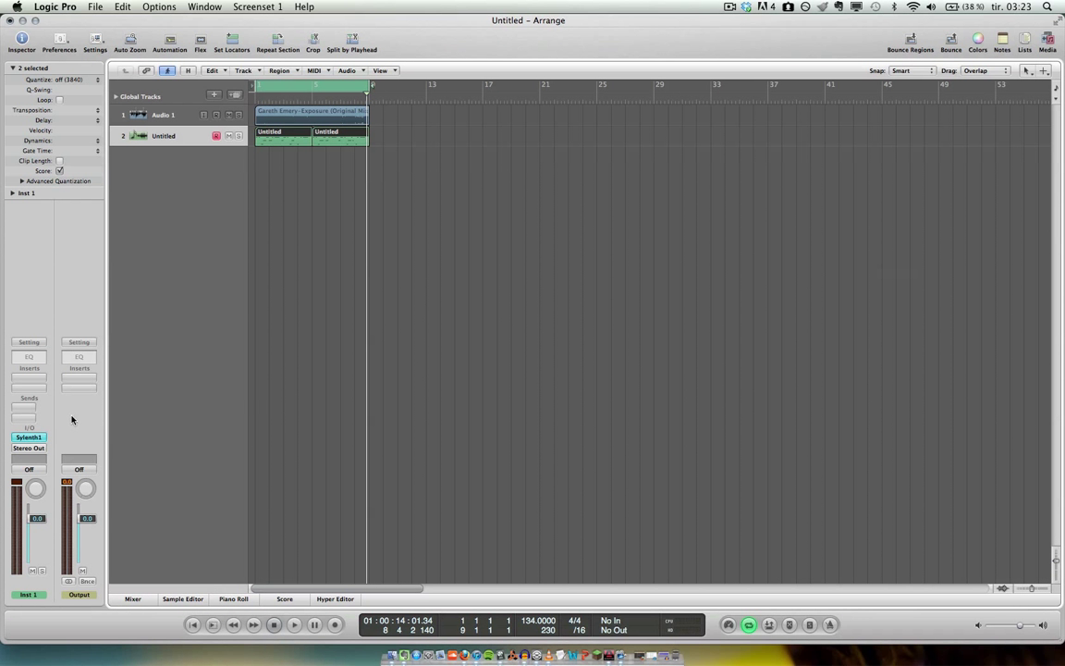
Step: Load the stereo version of LennarDigital's Sylenth1 as the instrument on track 2
{"action": "left_click", "coordinate": [37, 442]}
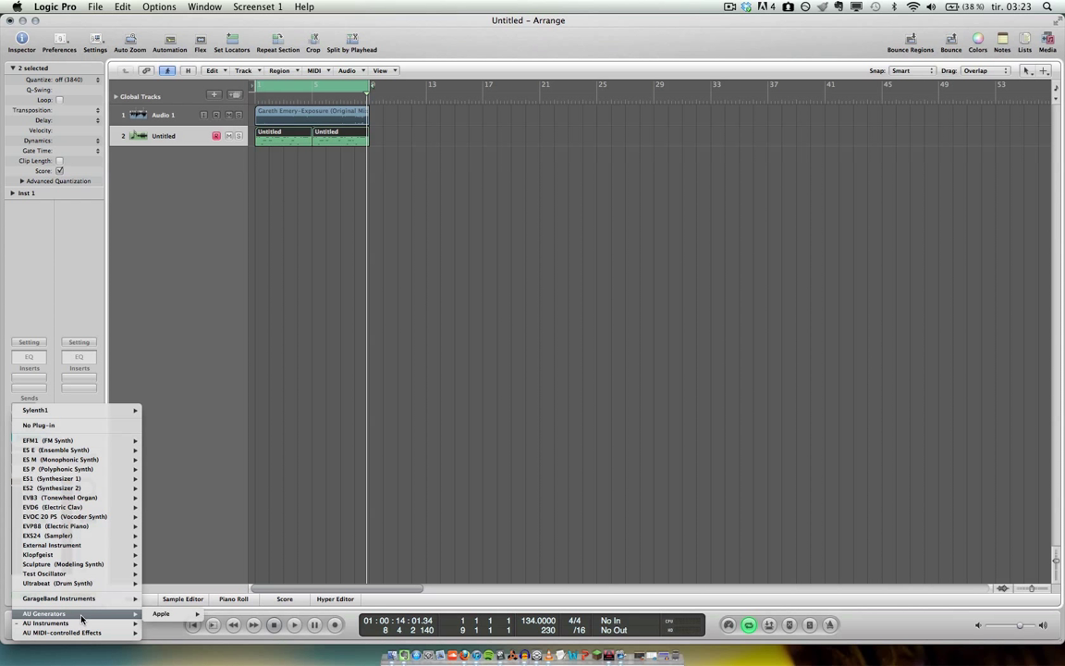
{"action": "mouse_move", "coordinate": [74, 622]}
{"action": "mouse_move", "coordinate": [169, 593]}
{"action": "mouse_move", "coordinate": [278, 561]}
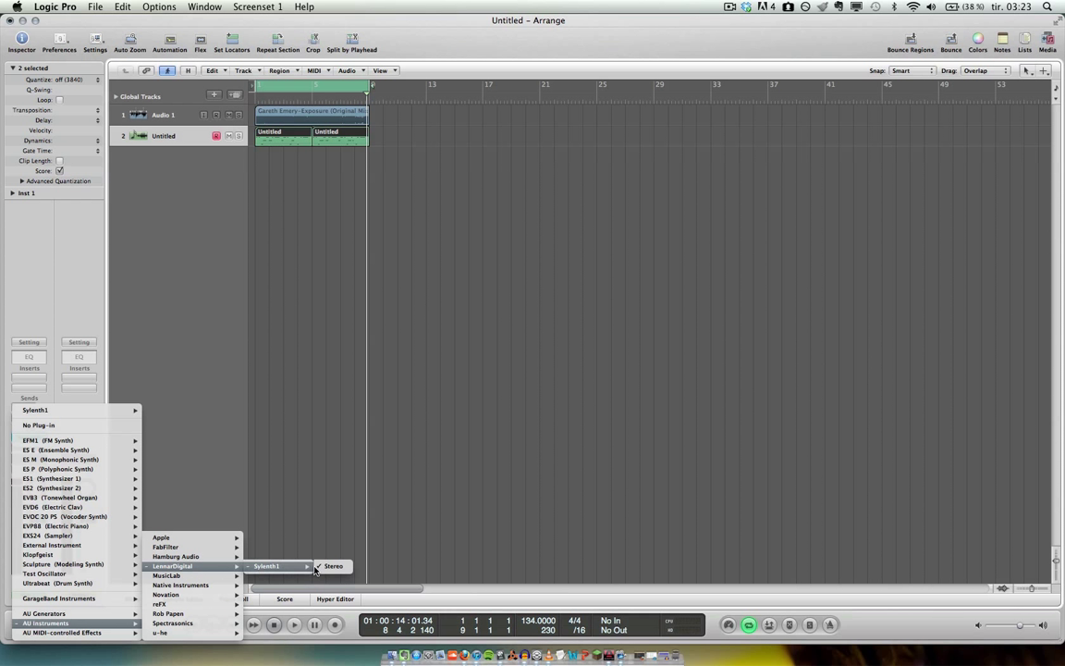
{"action": "left_click", "coordinate": [329, 562]}
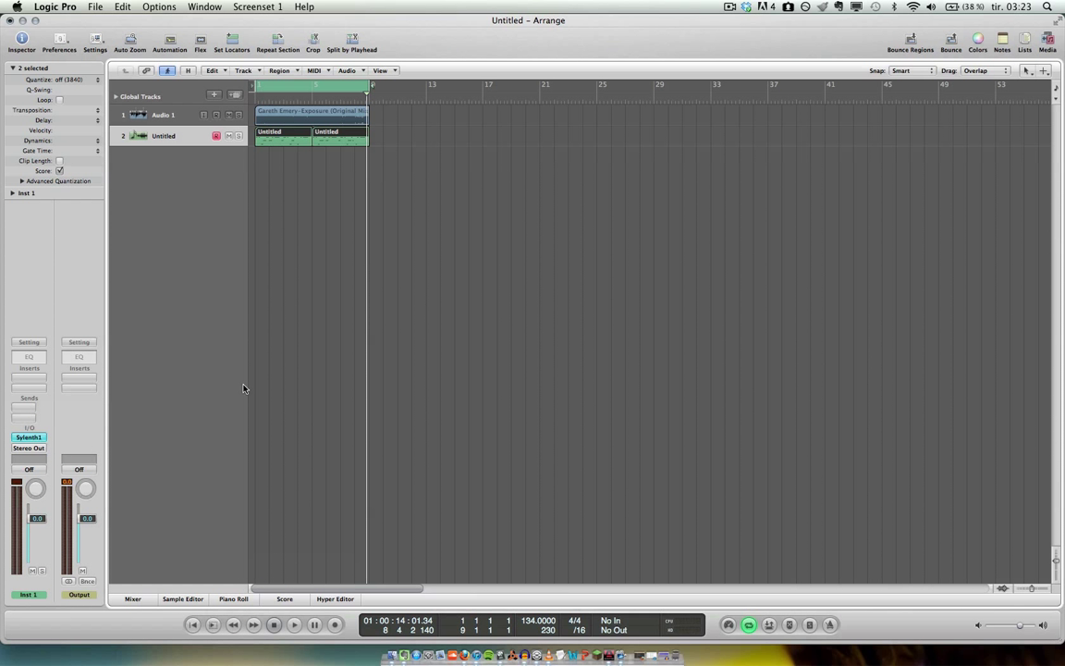
Step: Open the Sylenth1 editor and reset the synth to the Init preset
{"action": "left_click", "coordinate": [29, 435]}
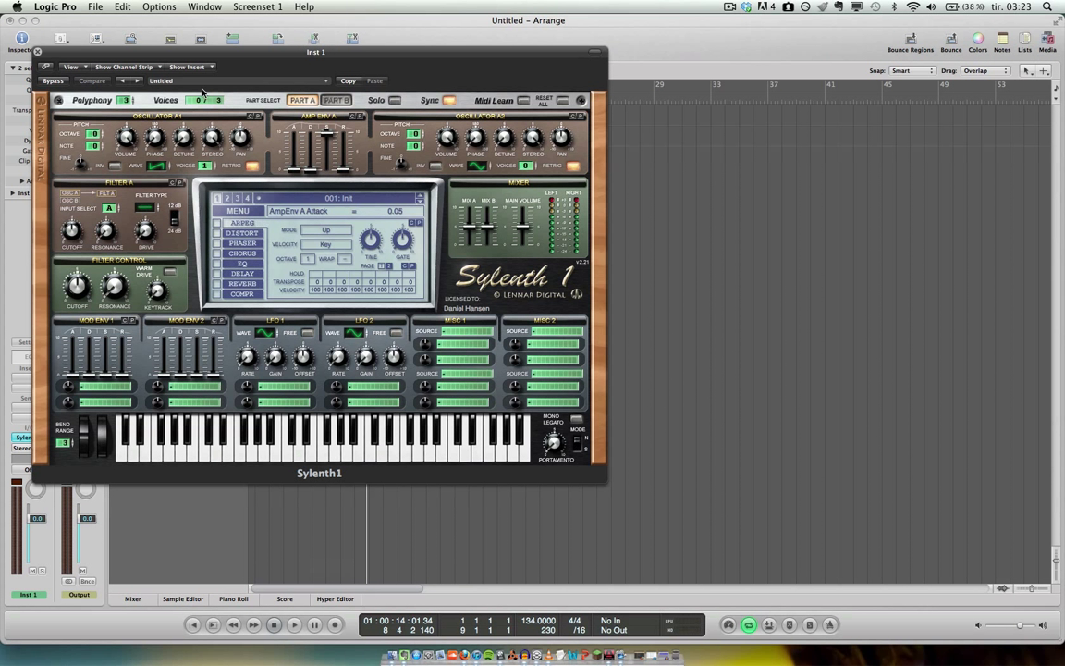
{"action": "left_click_drag", "start_coordinate": [164, 53], "coordinate": [322, 56]}
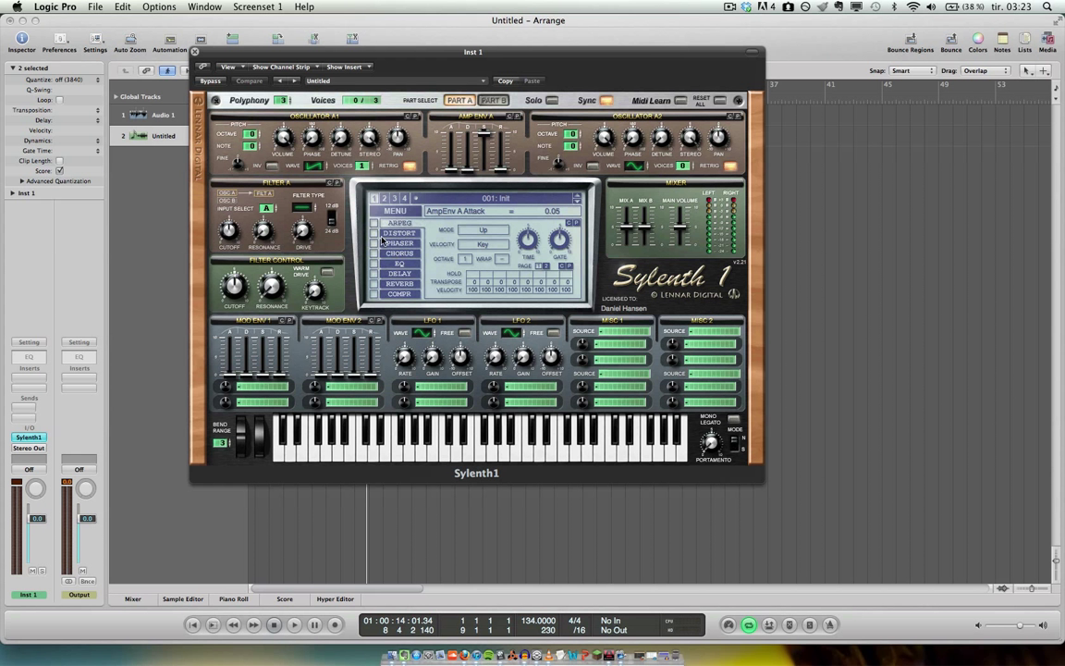
{"action": "left_click", "coordinate": [395, 210]}
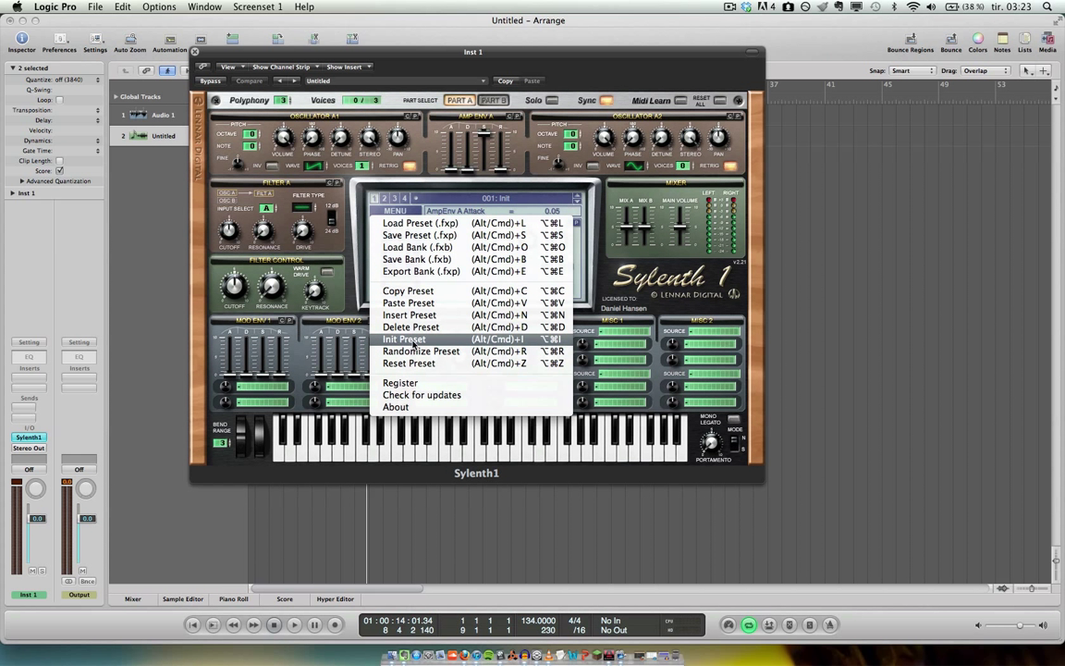
{"action": "left_click", "coordinate": [413, 341]}
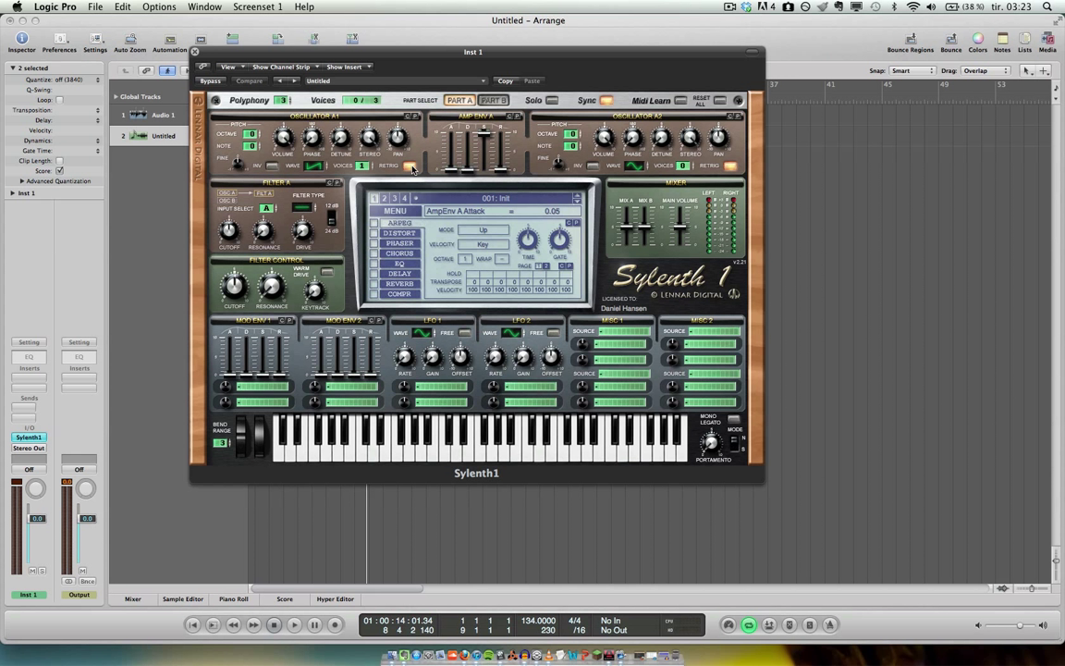
Step: Set oscillator A1 to 8 voices with retrig off and adjusted detune, and oscillator A2 to a square wave with 8 voices
{"action": "left_click", "coordinate": [414, 170]}
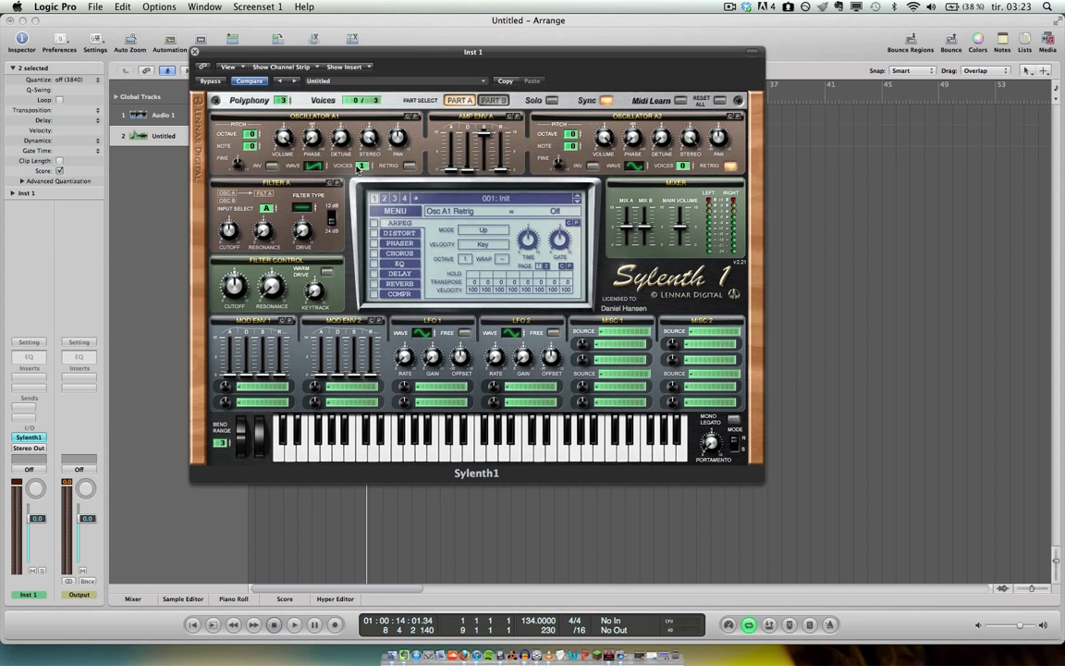
{"action": "left_click", "coordinate": [364, 168]}
{"action": "scroll", "coordinate": [364, 167], "scroll_direction": "up", "scroll_amount": 7}
{"action": "left_click_drag", "start_coordinate": [340, 136], "coordinate": [339, 129]}
{"action": "left_click_drag", "start_coordinate": [344, 139], "coordinate": [347, 148]}
{"action": "left_click_drag", "start_coordinate": [635, 168], "coordinate": [641, 138]}
{"action": "left_click_drag", "start_coordinate": [683, 166], "coordinate": [688, 5]}
Step: Set amp envelope A's attack to 0.00 and raise its release slightly
{"action": "mouse_move", "coordinate": [453, 173]}
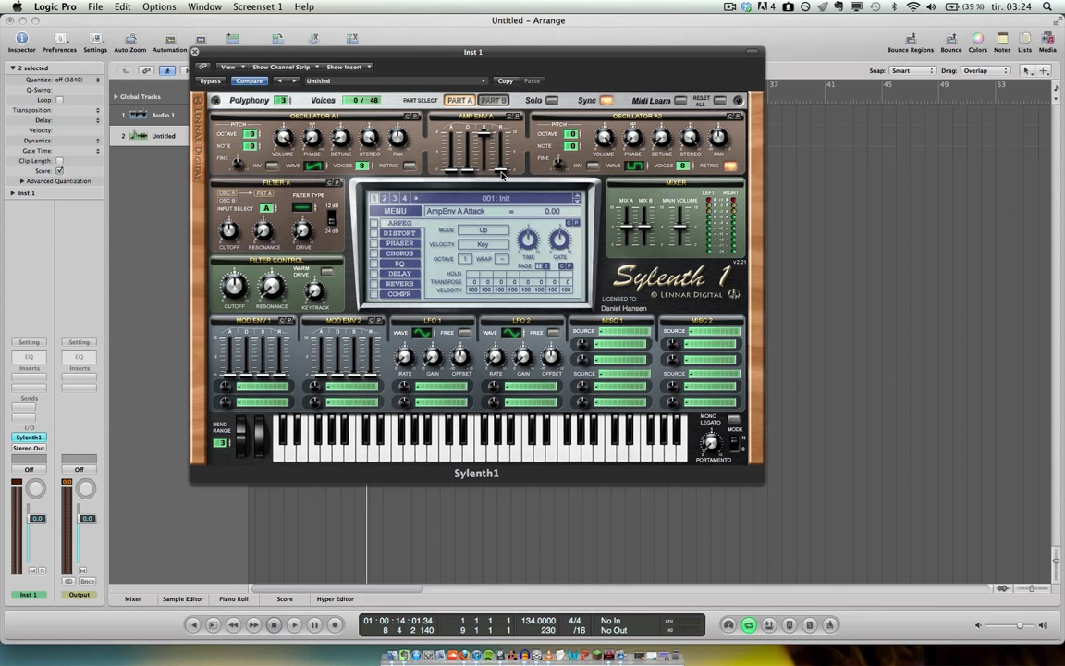
{"action": "mouse_move", "coordinate": [501, 165]}
{"action": "left_click_drag", "start_coordinate": [501, 164], "coordinate": [502, 164]}
Step: Set filter A to low-pass with a 36.90 Hz cutoff, and open the filter control cutoff to 21341.28 Hz
{"action": "left_click_drag", "start_coordinate": [230, 233], "coordinate": [234, 256]}
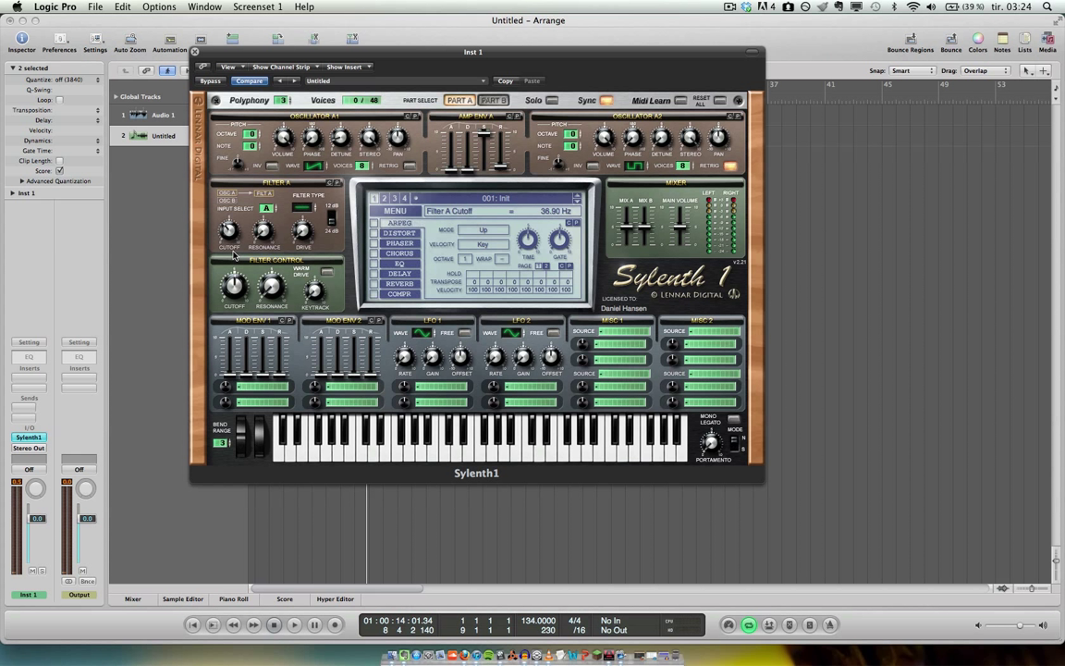
{"action": "left_click", "coordinate": [308, 207]}
{"action": "left_click", "coordinate": [307, 207]}
{"action": "left_click", "coordinate": [222, 275]}
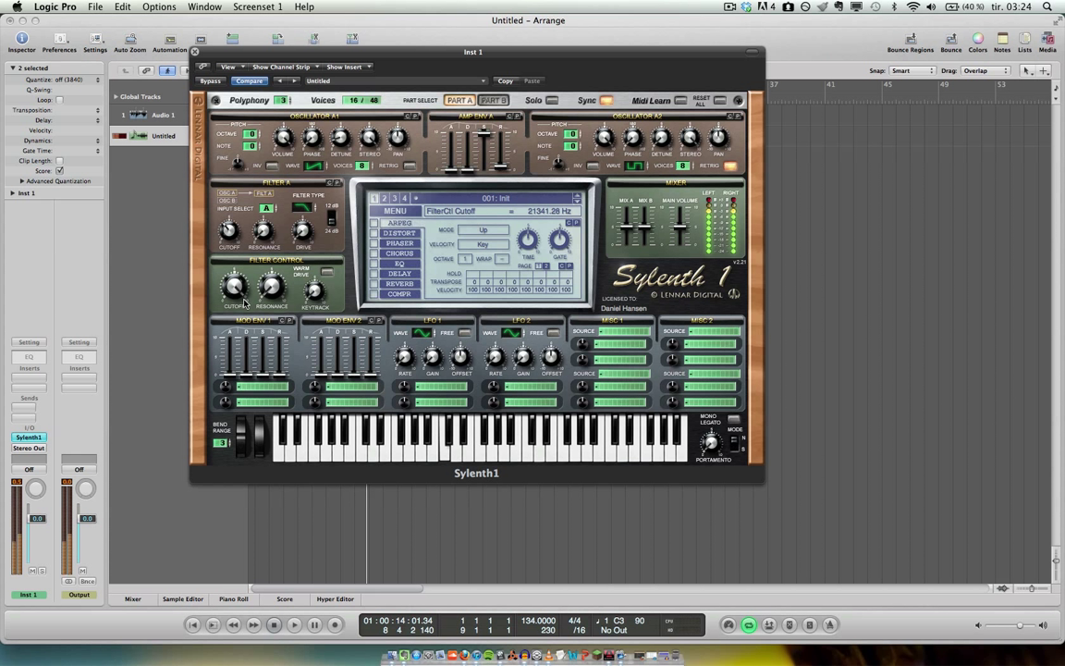
Step: Enable the distortion effect with the Decimate type and adjust its amount and dry/wet mix
{"action": "left_click", "coordinate": [397, 233]}
{"action": "left_click", "coordinate": [373, 233]}
{"action": "left_click", "coordinate": [502, 237]}
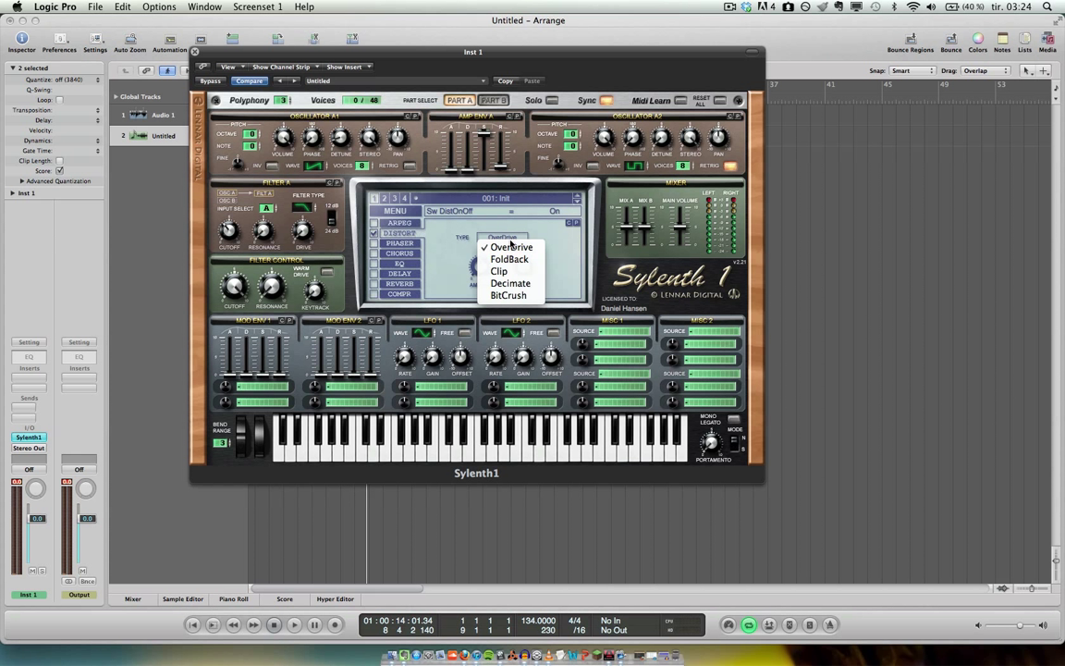
{"action": "left_click", "coordinate": [512, 285]}
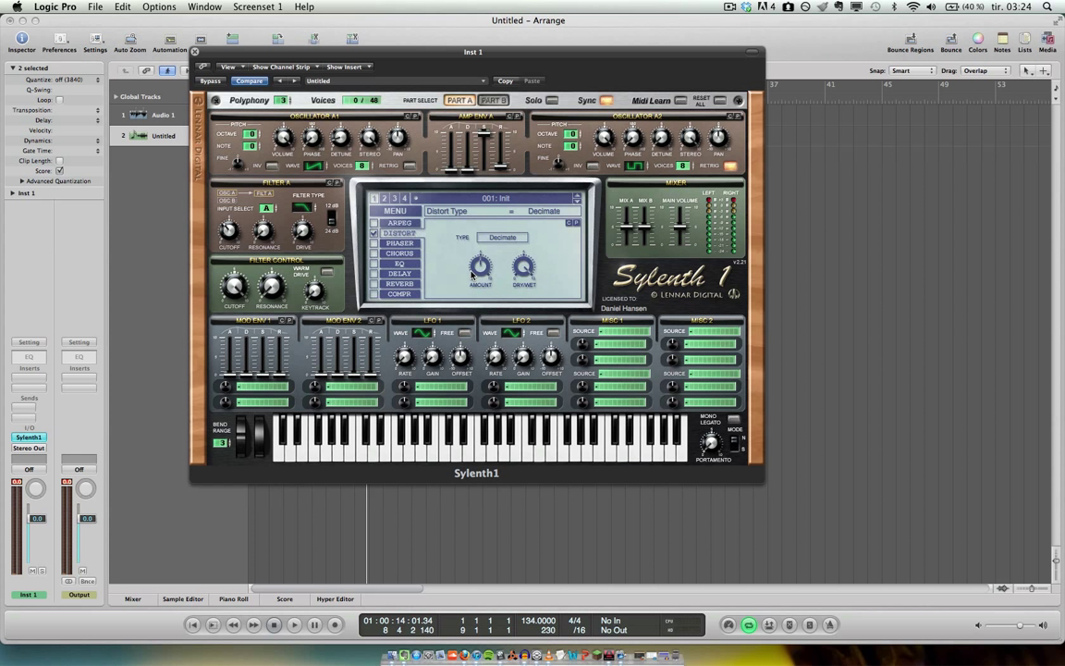
{"action": "left_click_drag", "start_coordinate": [484, 275], "coordinate": [483, 310]}
{"action": "left_click", "coordinate": [523, 270]}
Step: Enable the synth's EQ and adjust its bass and treble, with the treble frequency at 2188.38 Hz
{"action": "left_click", "coordinate": [398, 265]}
{"action": "left_click", "coordinate": [374, 265]}
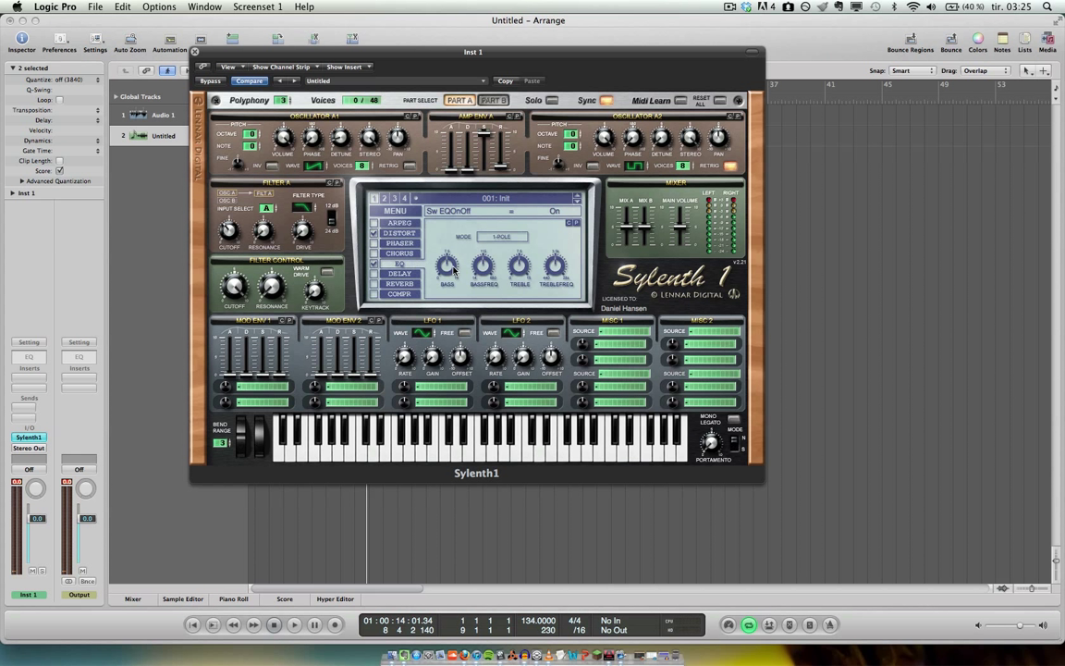
{"action": "left_click_drag", "start_coordinate": [450, 268], "coordinate": [504, 262]}
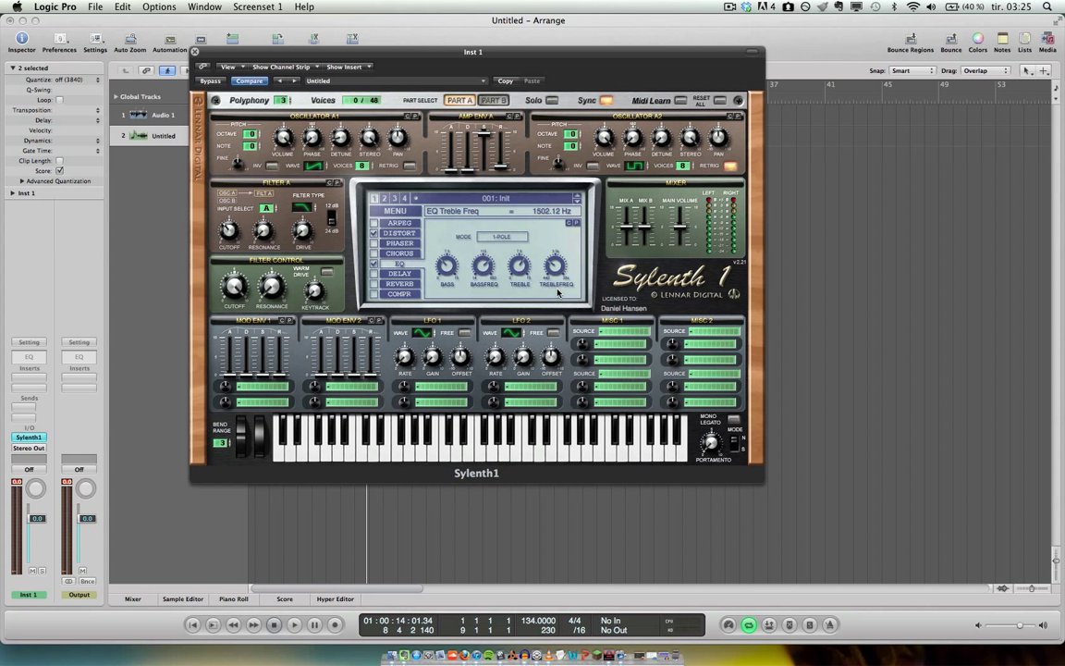
Step: Enable the synth's delay and reverb effects
{"action": "left_click", "coordinate": [388, 275]}
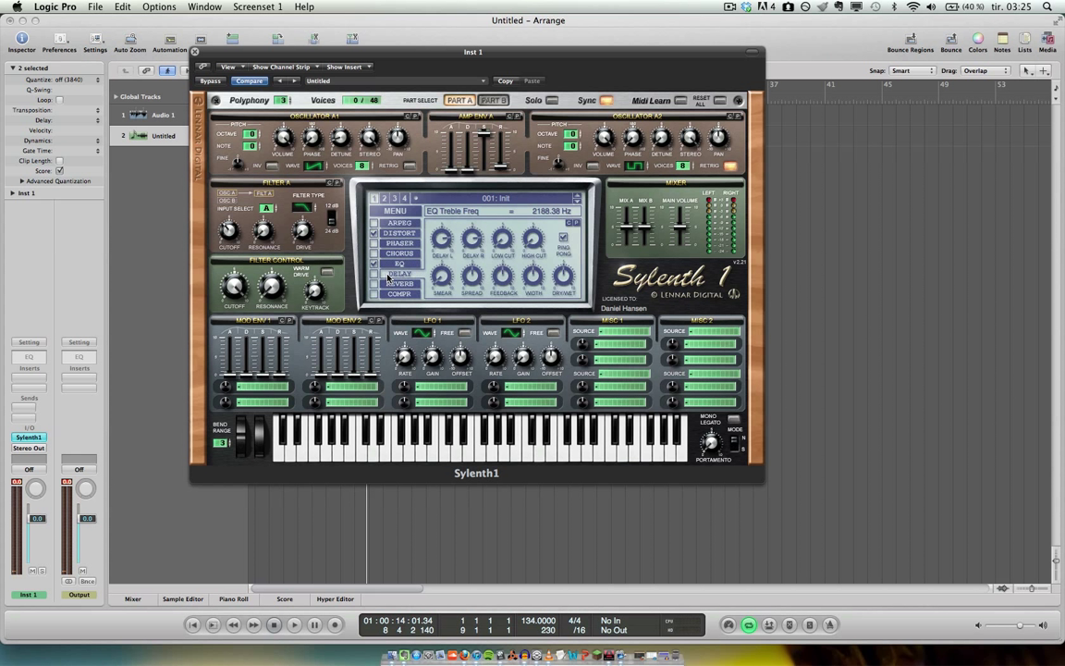
{"action": "left_click", "coordinate": [391, 284]}
{"action": "left_click", "coordinate": [390, 282]}
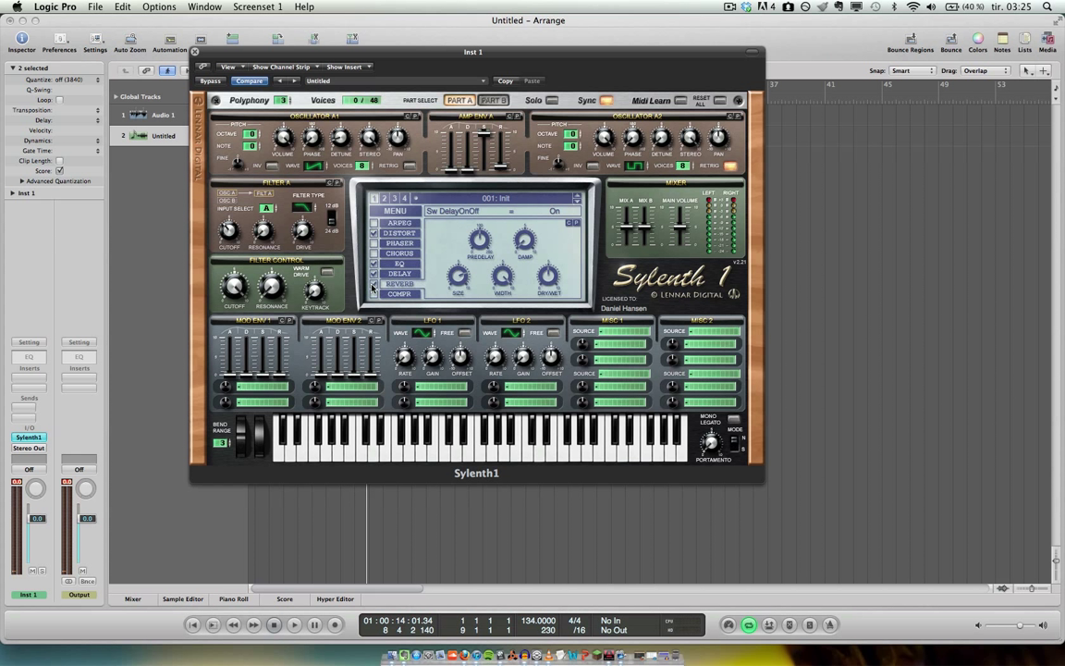
{"action": "left_click", "coordinate": [390, 276]}
Step: Enable the synth's compressor, adjust its ratio, threshold and attack, set the release to 298.02 ms, and close the synth editor
{"action": "left_click", "coordinate": [394, 294]}
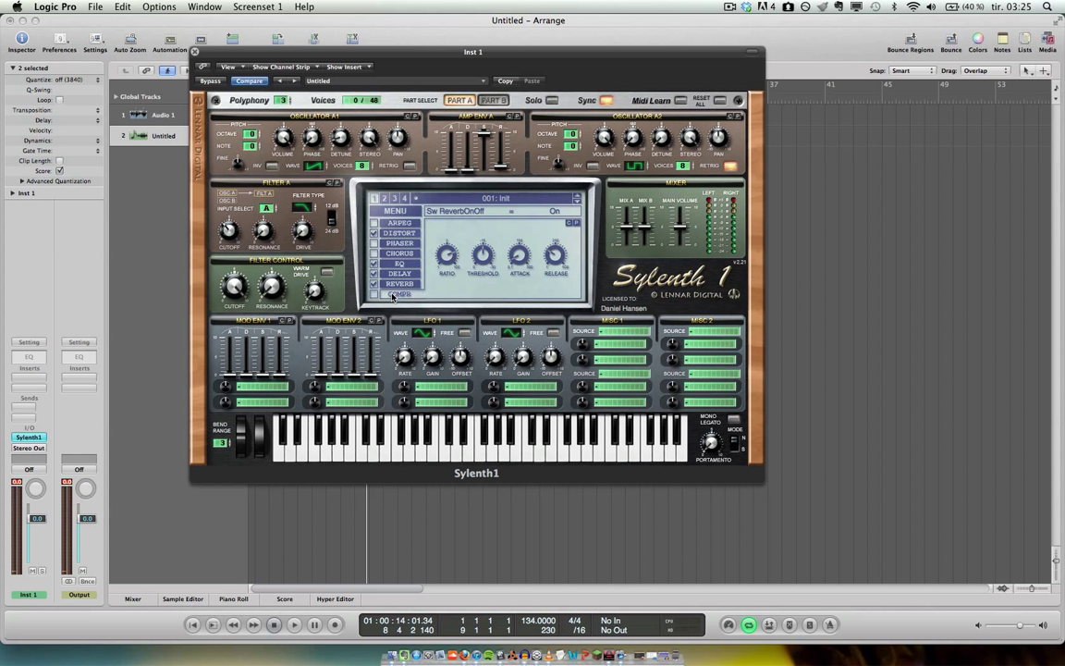
{"action": "left_click", "coordinate": [375, 295]}
{"action": "mouse_move", "coordinate": [446, 258]}
{"action": "left_click_drag", "start_coordinate": [447, 263], "coordinate": [484, 287]}
{"action": "mouse_move", "coordinate": [522, 263]}
{"action": "scroll", "coordinate": [523, 264], "scroll_direction": "up", "scroll_amount": 3}
{"action": "left_click_drag", "start_coordinate": [556, 262], "coordinate": [535, 298]}
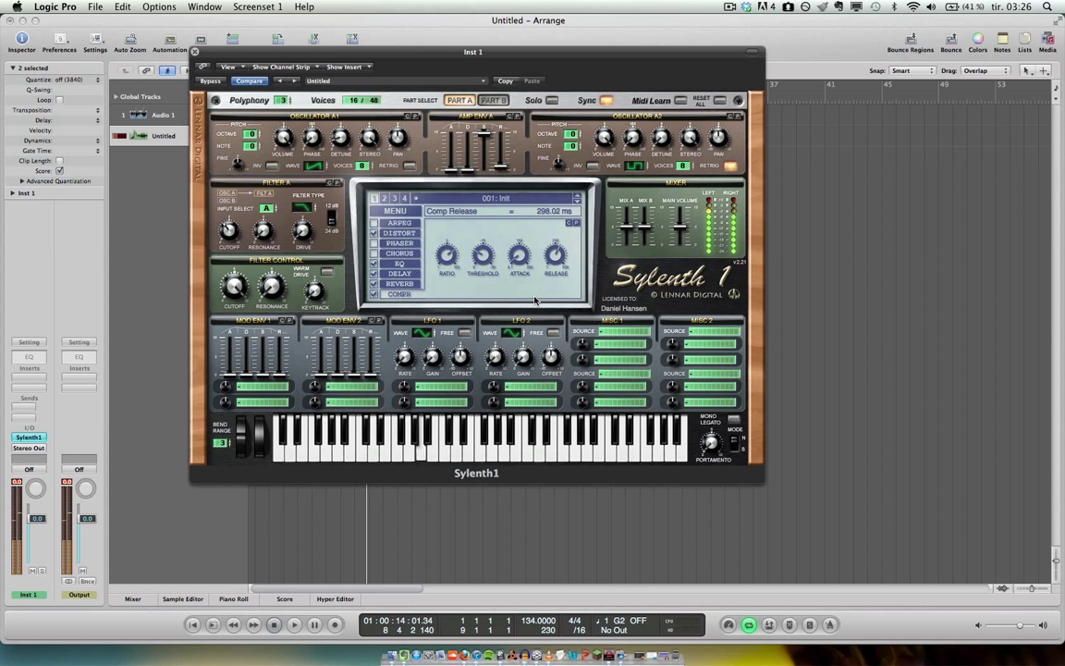
{"action": "left_click", "coordinate": [194, 52]}
Step: Add a Channel EQ to the instrument with a 116 Hz, 48 dB/Oct low cut and a boosted 10000 Hz high shelf
{"action": "double_click", "coordinate": [29, 357]}
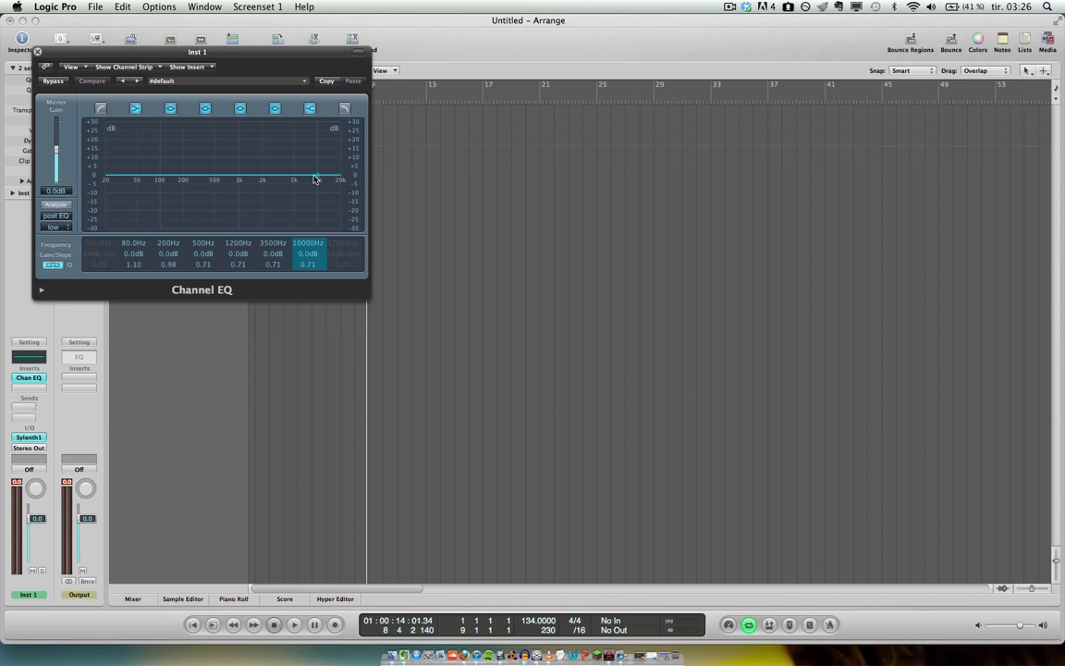
{"action": "left_click", "coordinate": [101, 108]}
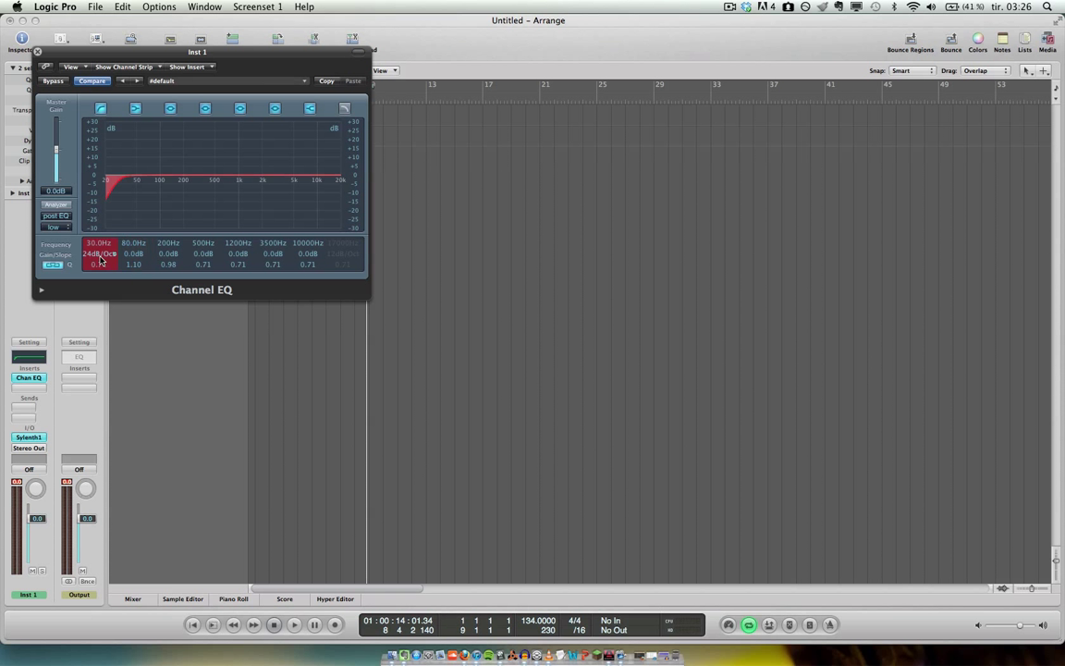
{"action": "scroll", "coordinate": [100, 194], "scroll_direction": "up", "scroll_amount": 6}
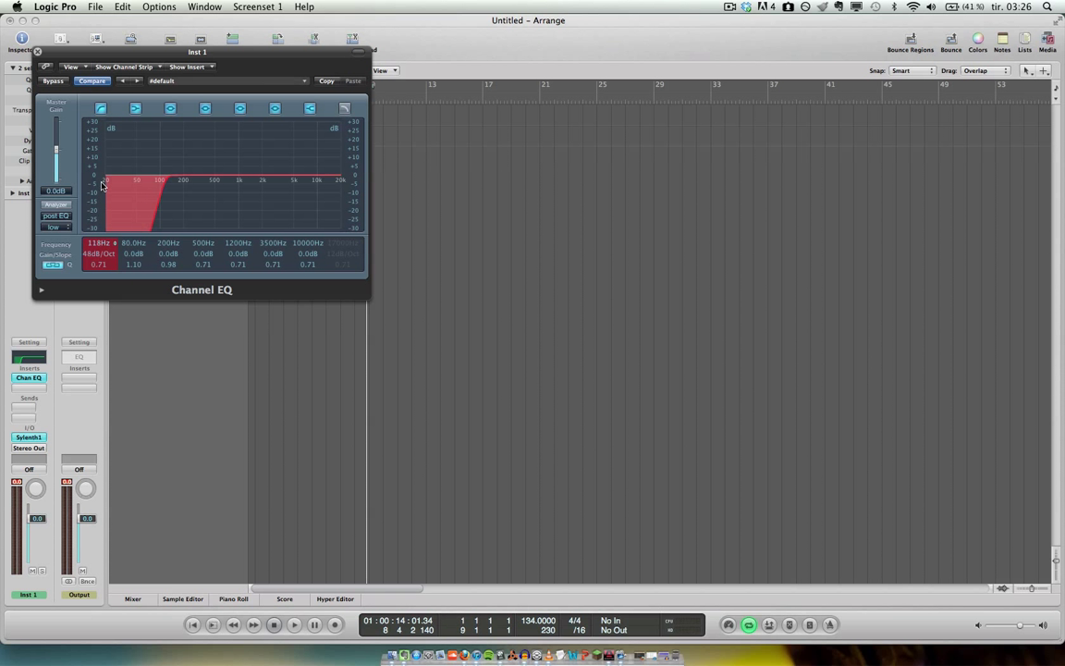
{"action": "scroll", "coordinate": [102, 186], "scroll_direction": "down", "scroll_amount": 2}
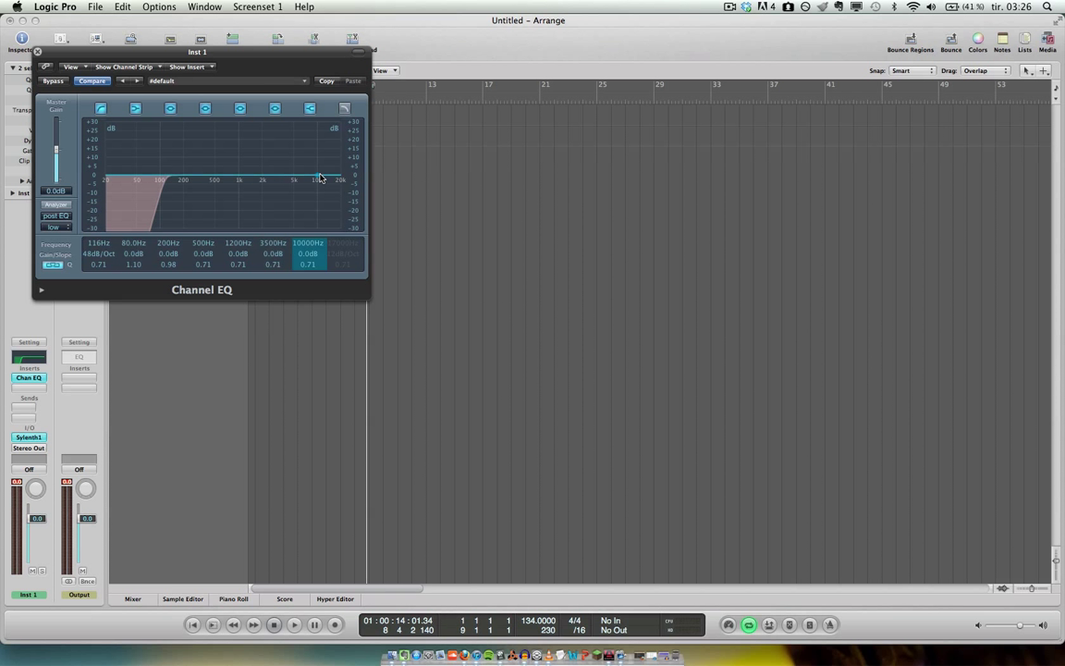
{"action": "left_click_drag", "start_coordinate": [318, 175], "coordinate": [307, 161]}
{"action": "left_click_drag", "start_coordinate": [304, 248], "coordinate": [305, 257]}
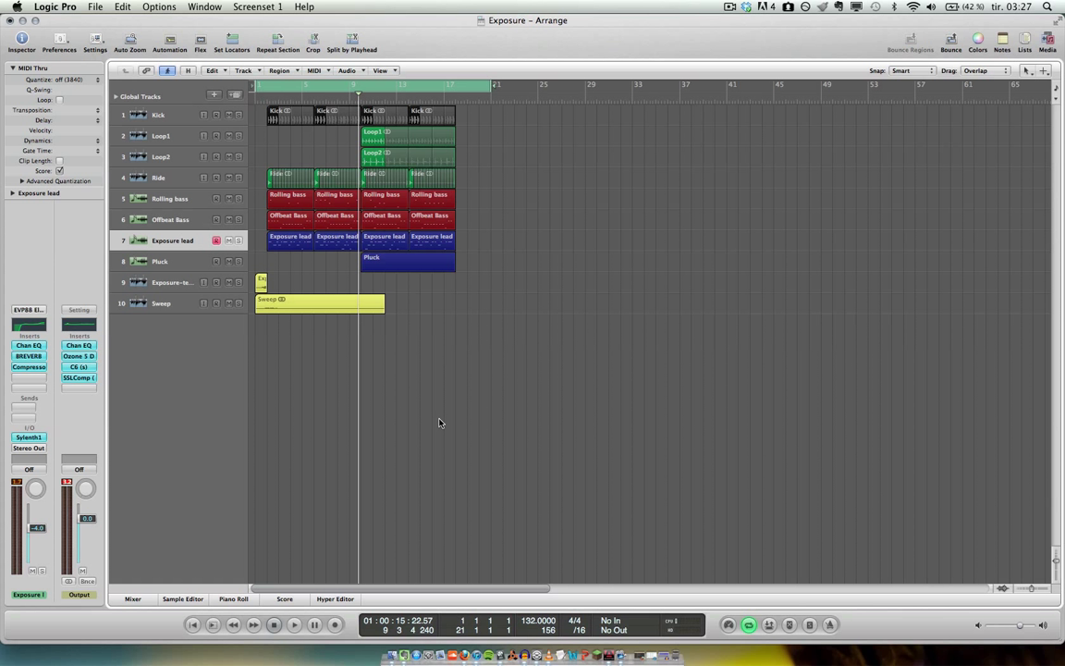
Step: Play back the finished Exposure arrangement to hear the lead in the full mix
{"action": "left_click", "coordinate": [273, 625]}
{"action": "key", "text": "space"}
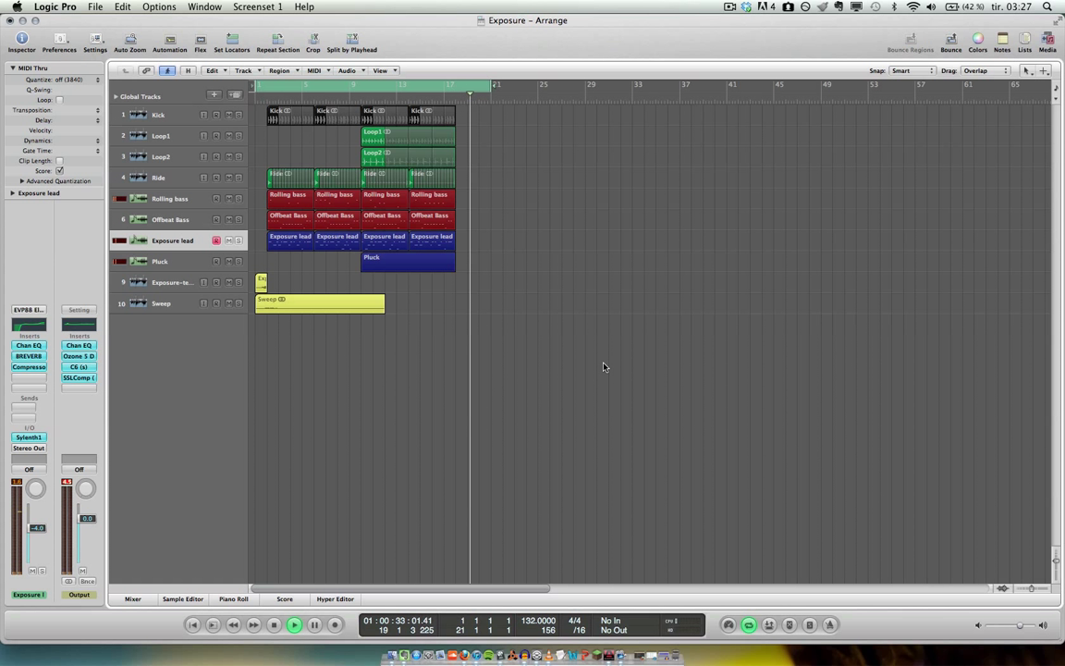
{"action": "key", "text": "space"}
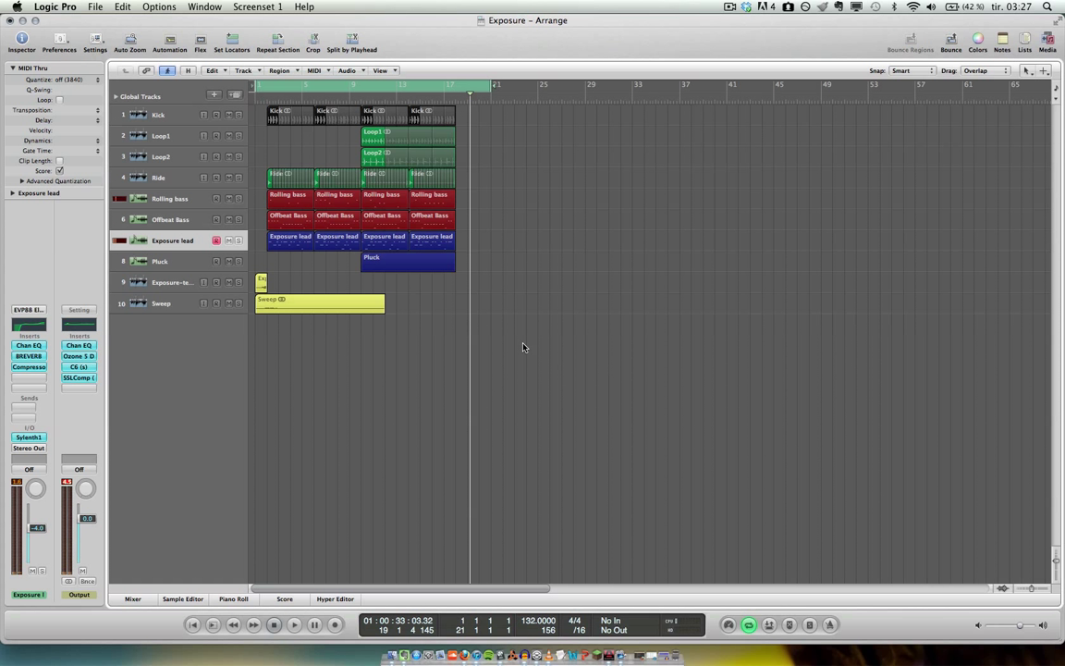